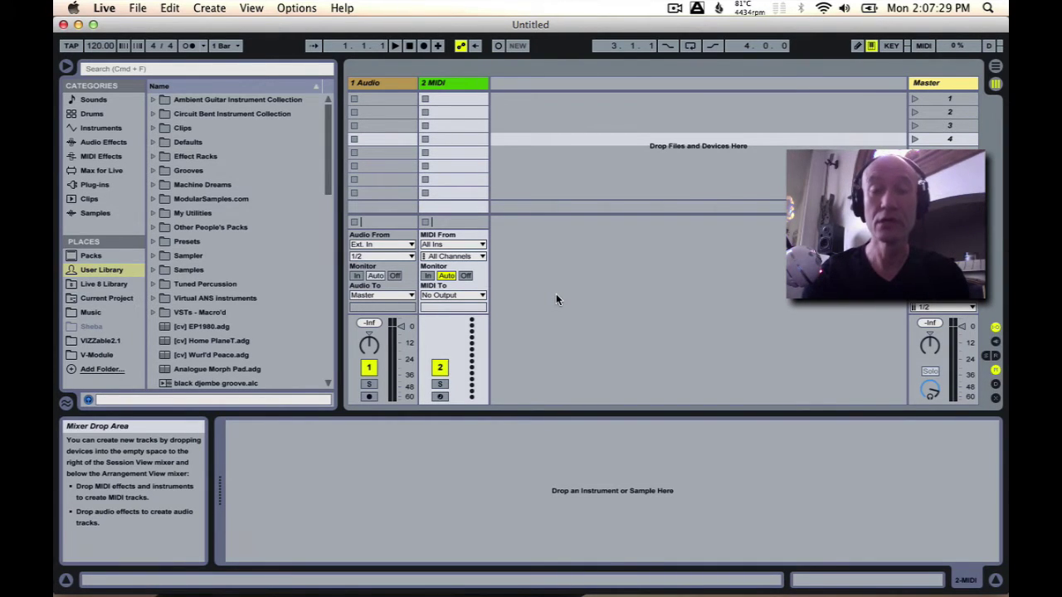
# Hide Ableton Live with Cmd+H to reveal the desktop holding singingbowl.zip.
pyautogui.press('super+h')
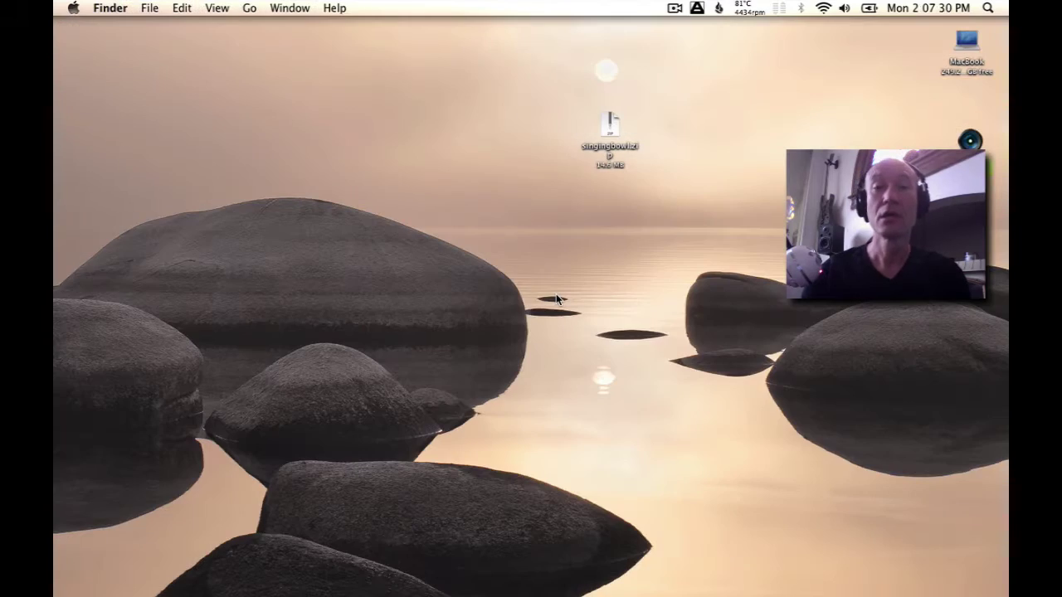
# Extract singingbowl.zip and open the resulting singingbowl folder.
pyautogui.doubleClick(611, 126)
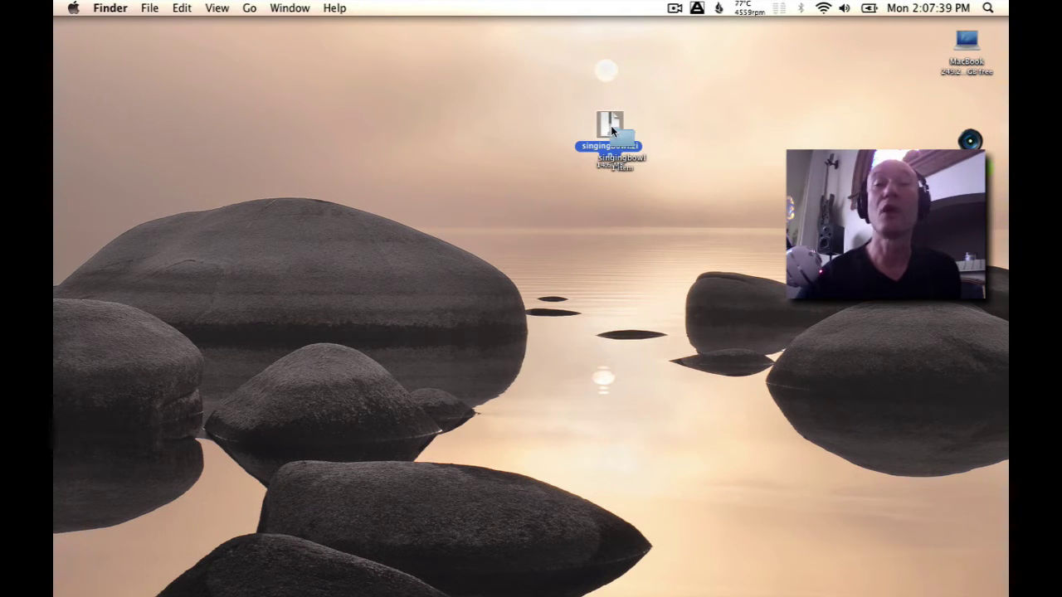
pyautogui.moveTo(616, 133); pyautogui.dragTo(475, 119)
pyautogui.doubleClick(476, 116)
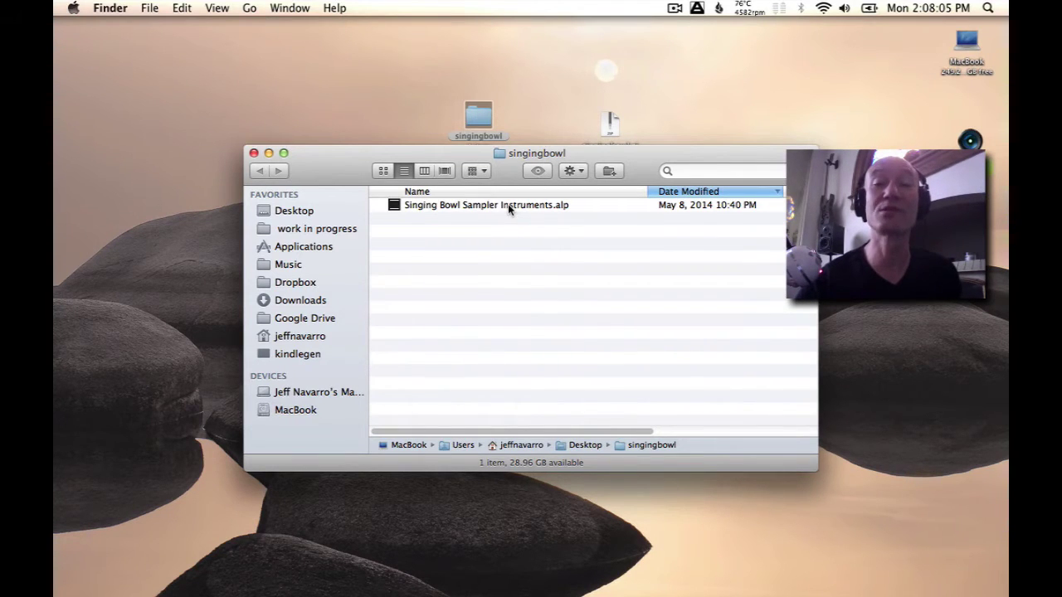
# Install the Singing Bowl Sampler Instruments.alp pack into the Music folder.
pyautogui.doubleClick(507, 205)
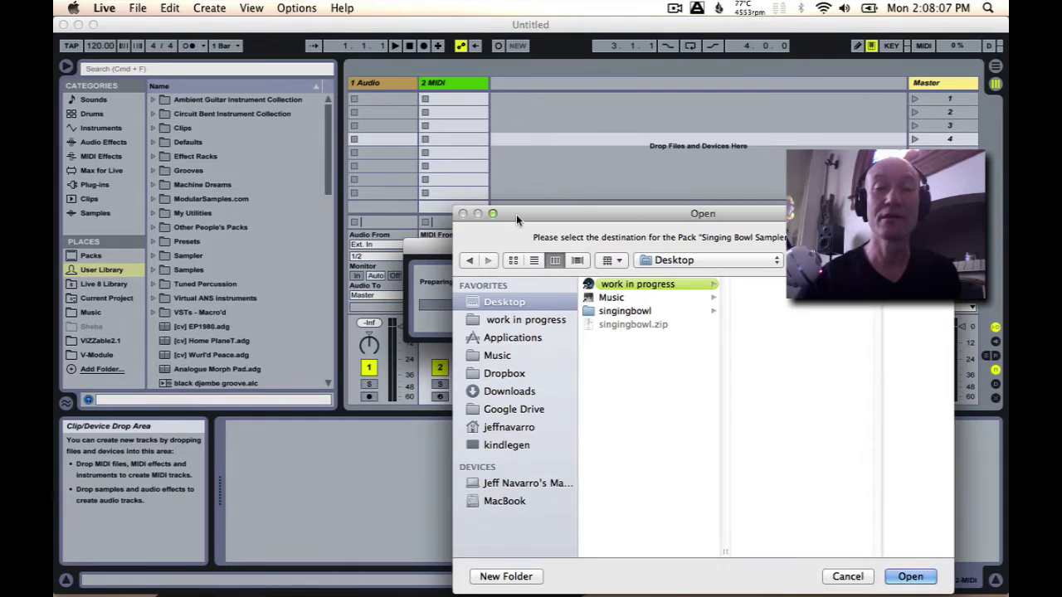
pyautogui.moveTo(516, 215); pyautogui.dragTo(352, 97)
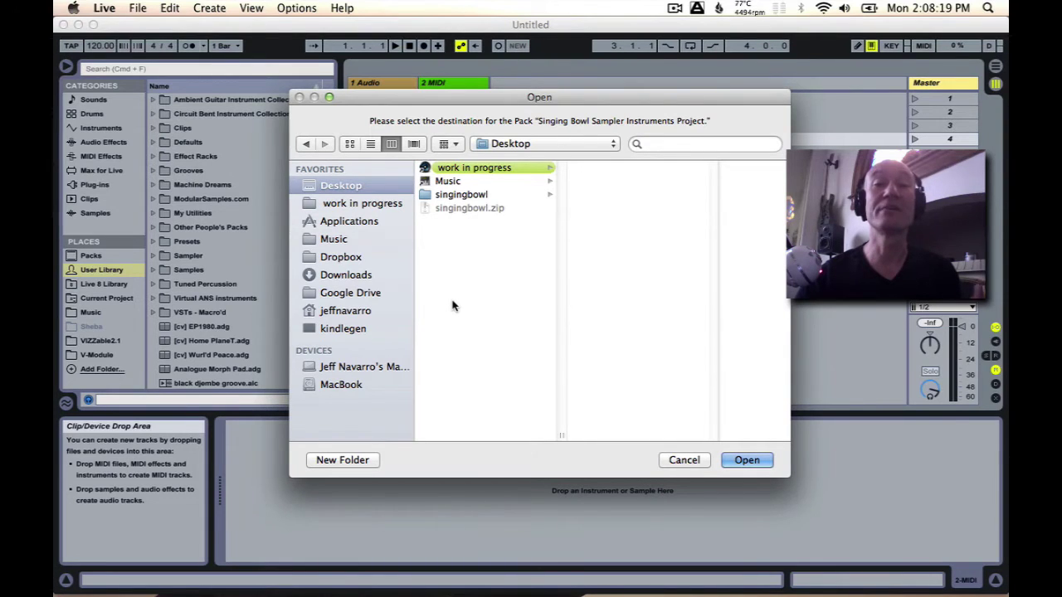
pyautogui.click(337, 240)
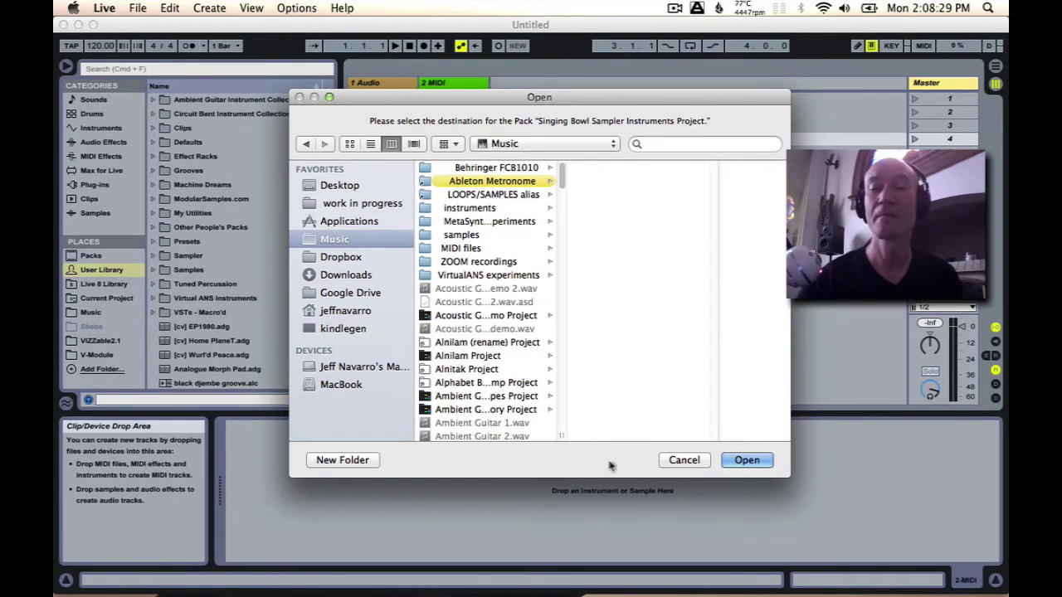
pyautogui.click(738, 460)
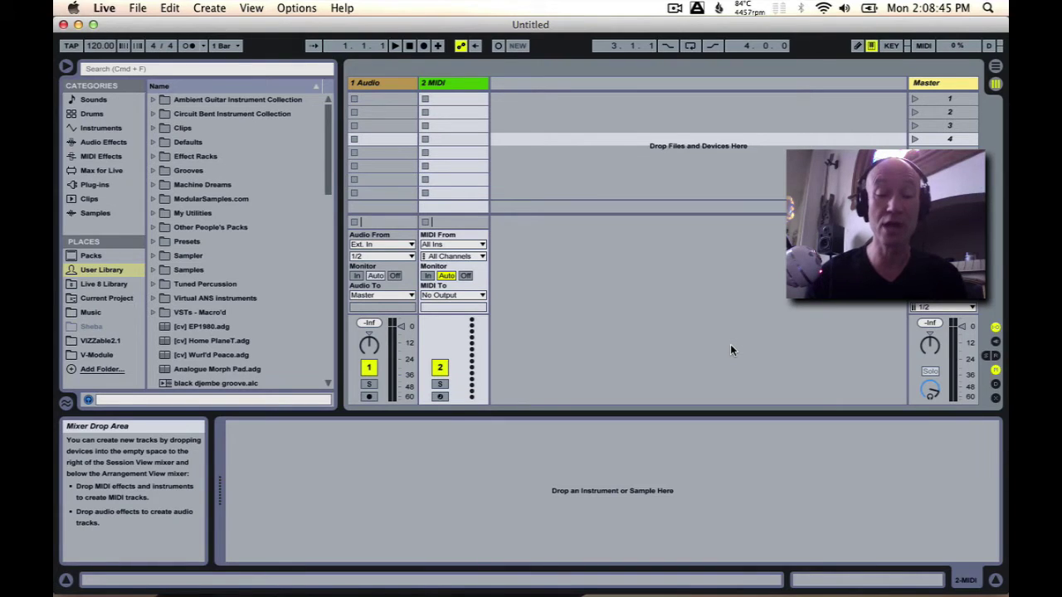
# Browse Music in Finder to the Singing Bowl Sampler Instruments Project folder.
pyautogui.press('super+h')
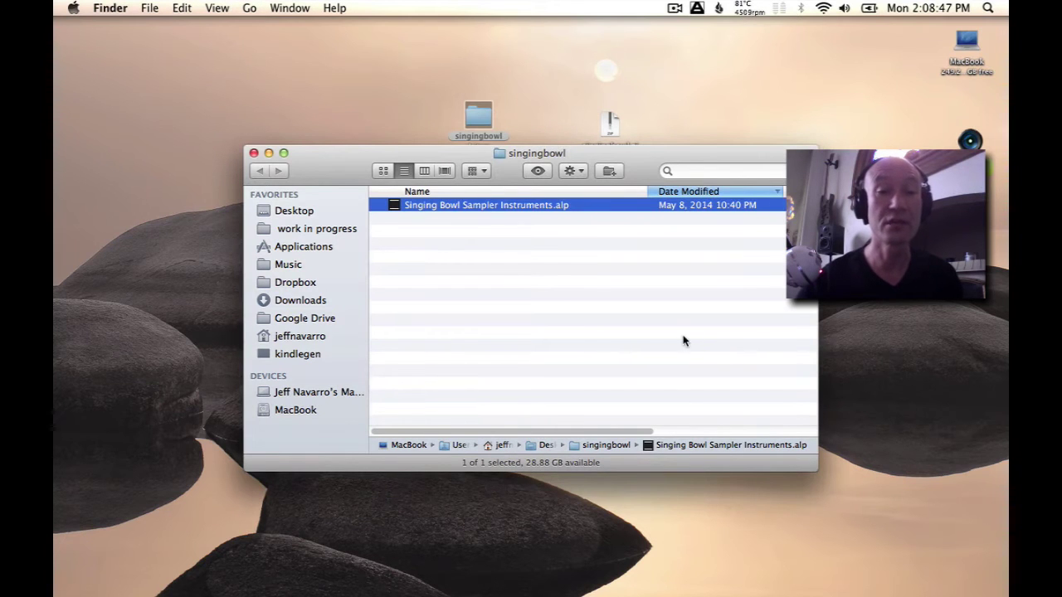
pyautogui.click(292, 265)
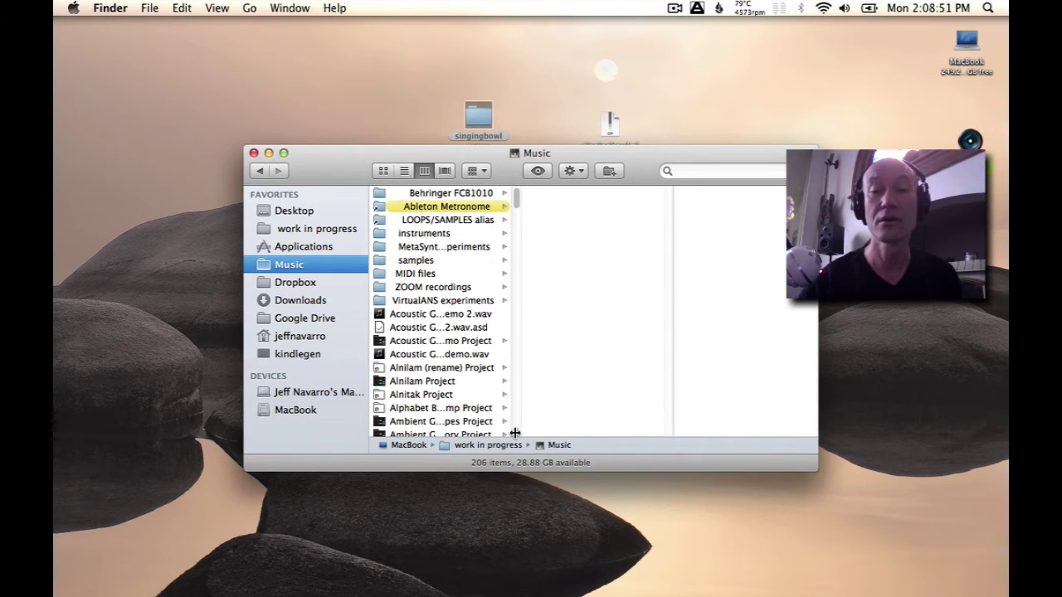
pyautogui.moveTo(516, 431); pyautogui.dragTo(574, 413)
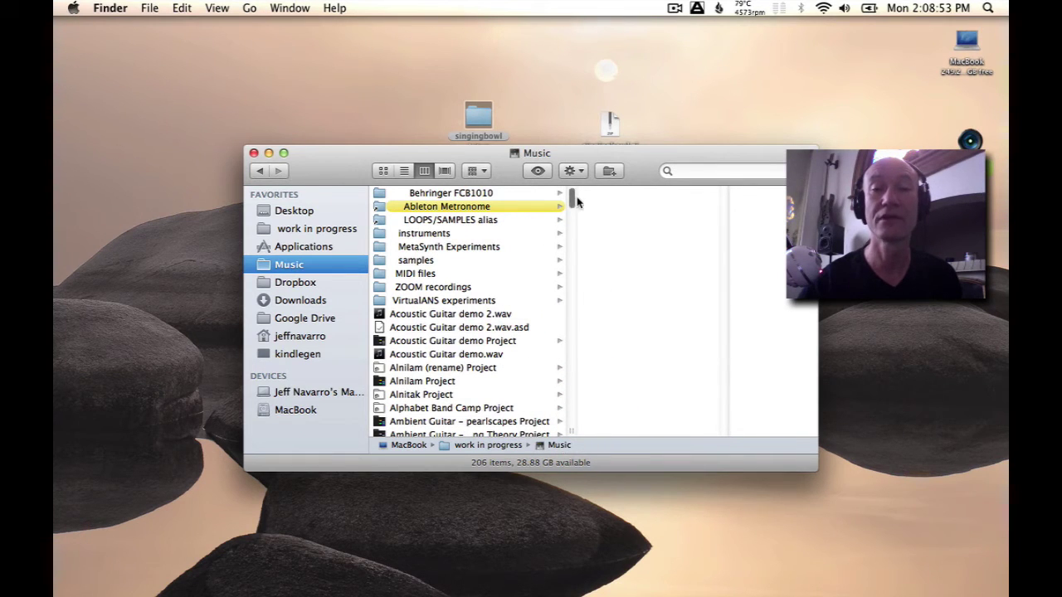
pyautogui.moveTo(569, 205); pyautogui.dragTo(571, 376)
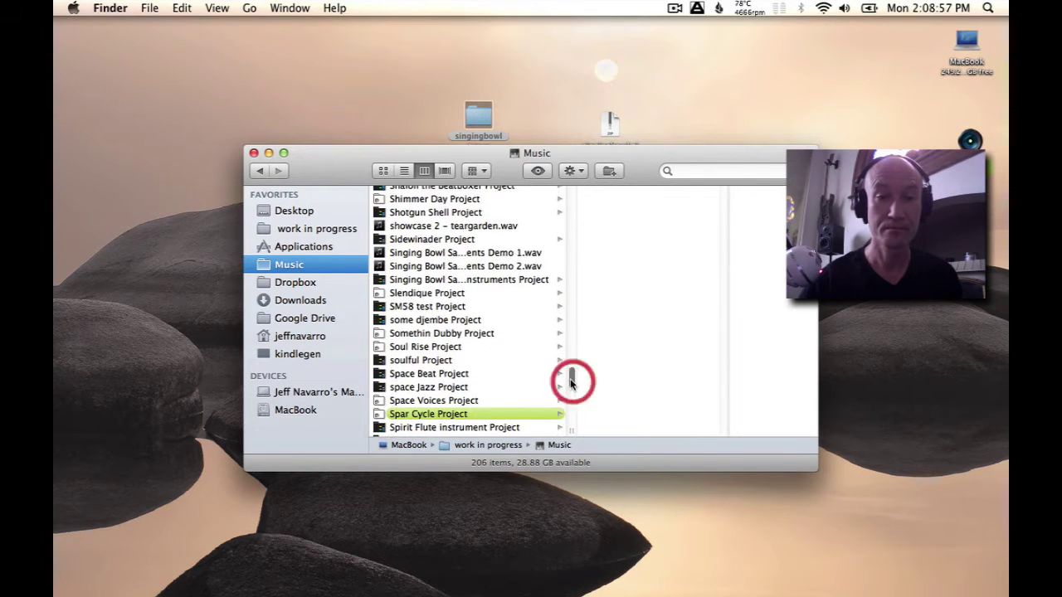
pyautogui.click(503, 283)
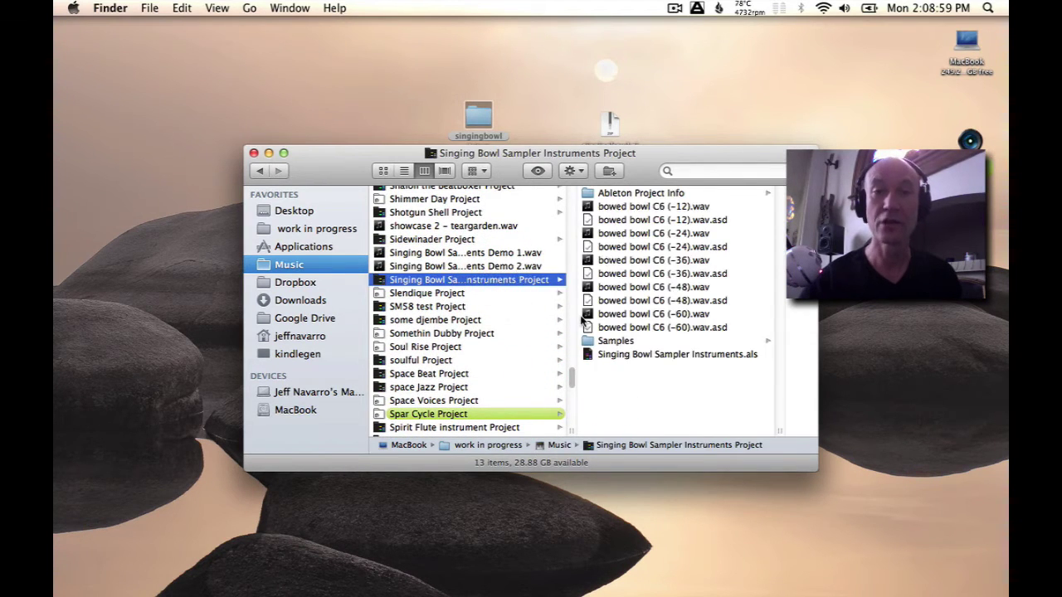
pyautogui.moveTo(659, 153); pyautogui.dragTo(616, 129)
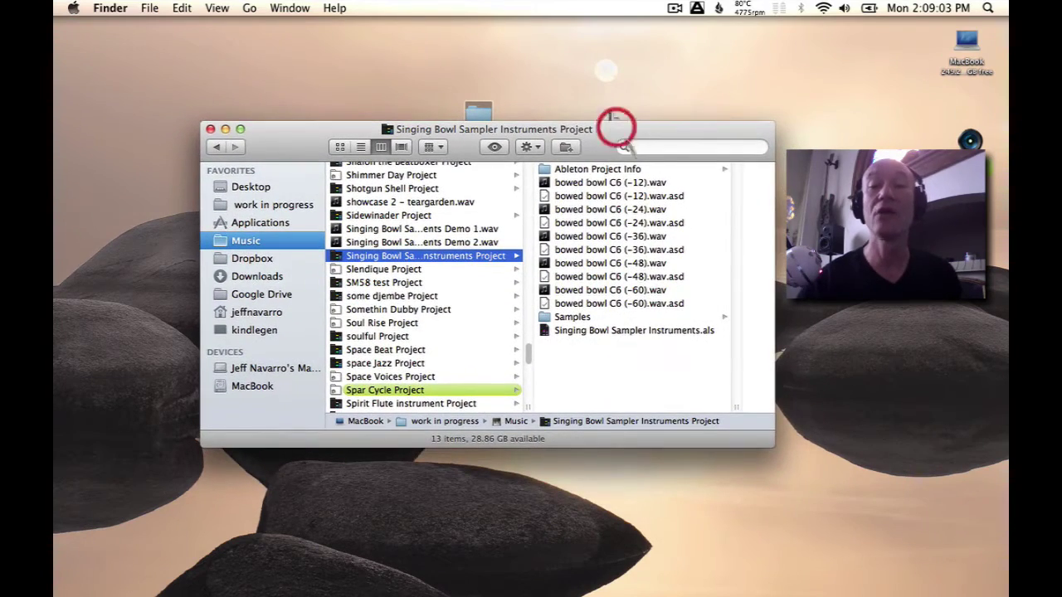
# Open Singing Bowl Sampler Instruments.als and briefly arm the Singing Bowl - Struck track.
pyautogui.doubleClick(612, 330)
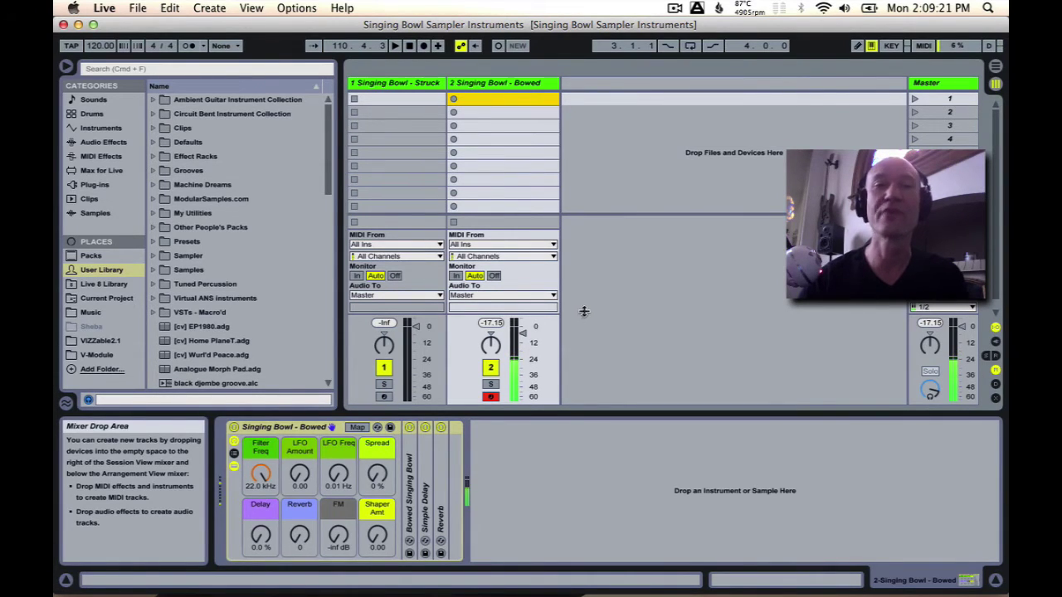
pyautogui.click(384, 396)
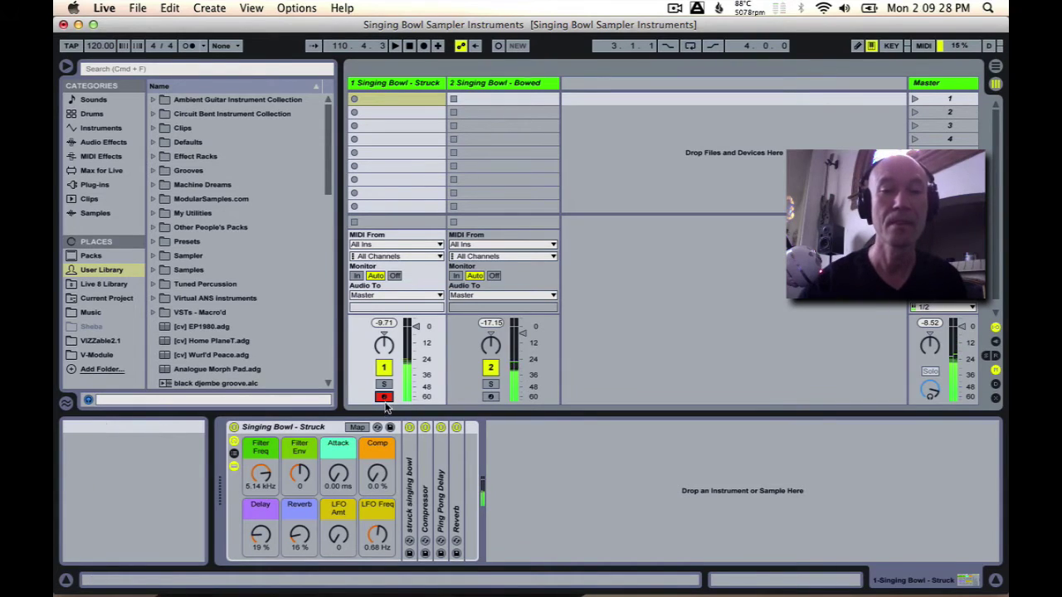
pyautogui.click(384, 397)
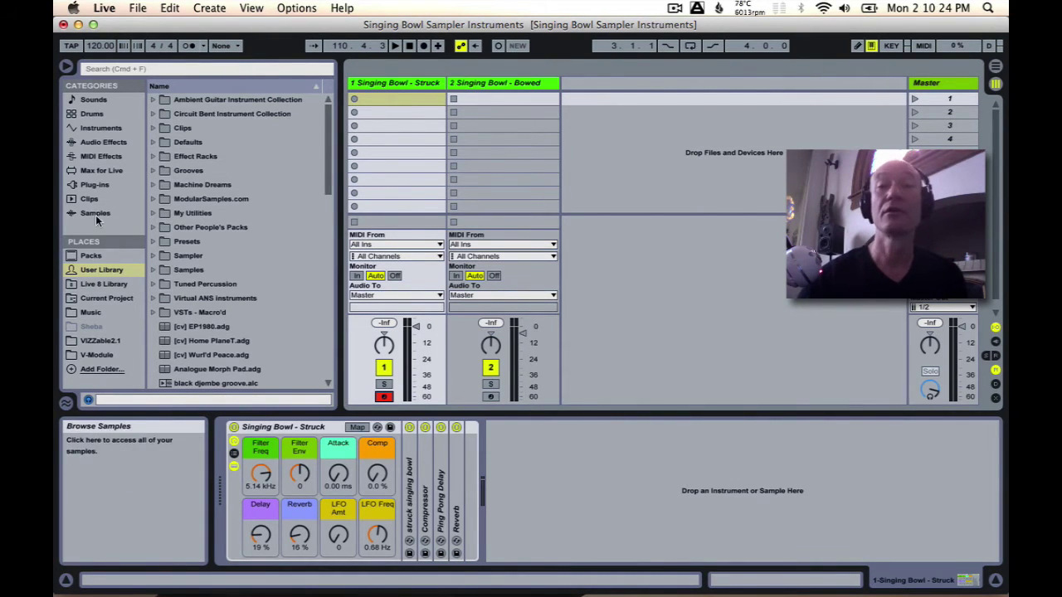
# Save the Singing Bowl - Struck rack as a preset into the User Library.
pyautogui.click(98, 271)
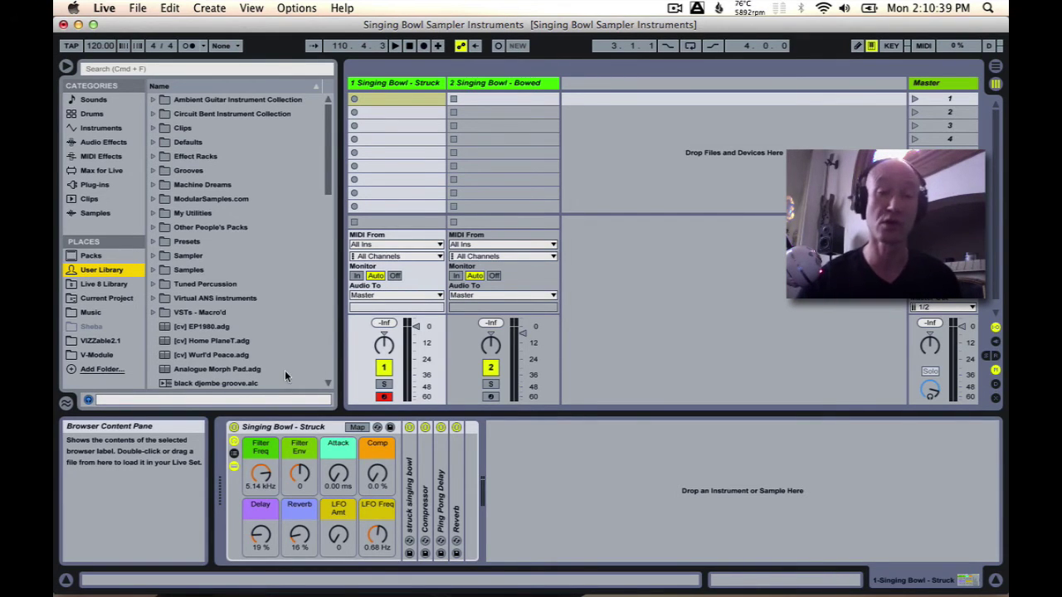
pyautogui.click(283, 427)
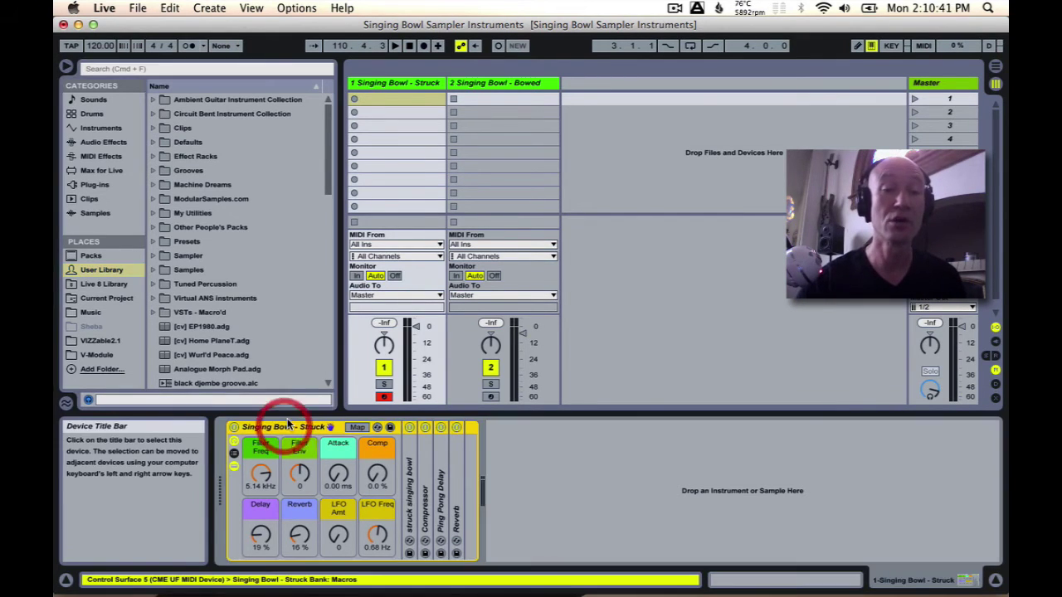
pyautogui.click(389, 427)
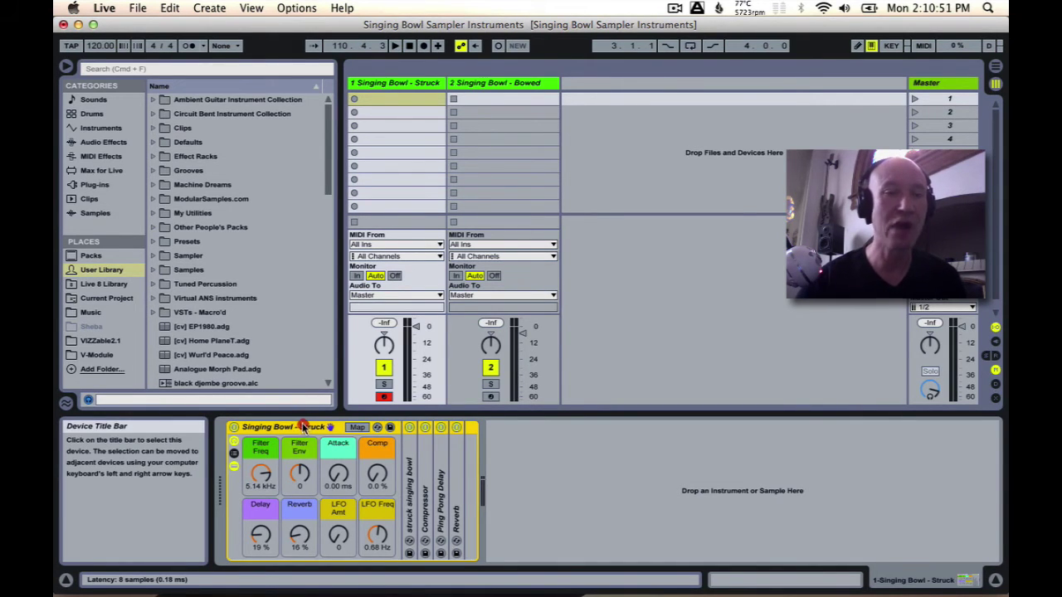
pyautogui.click(284, 384)
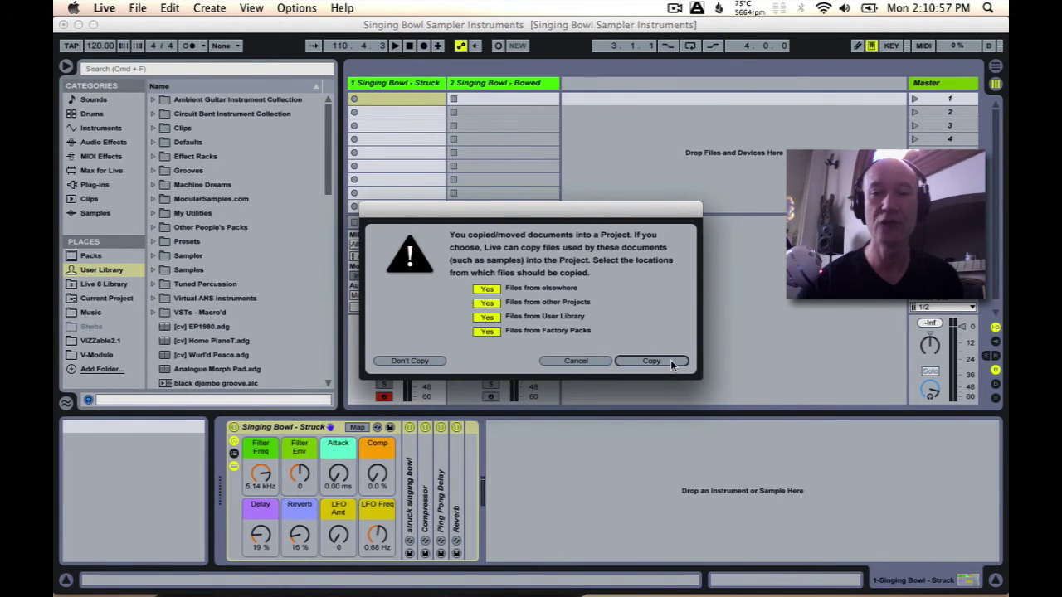
# Copy the rack's samples with the preset and rename it SingingBowl.
pyautogui.click(669, 361)
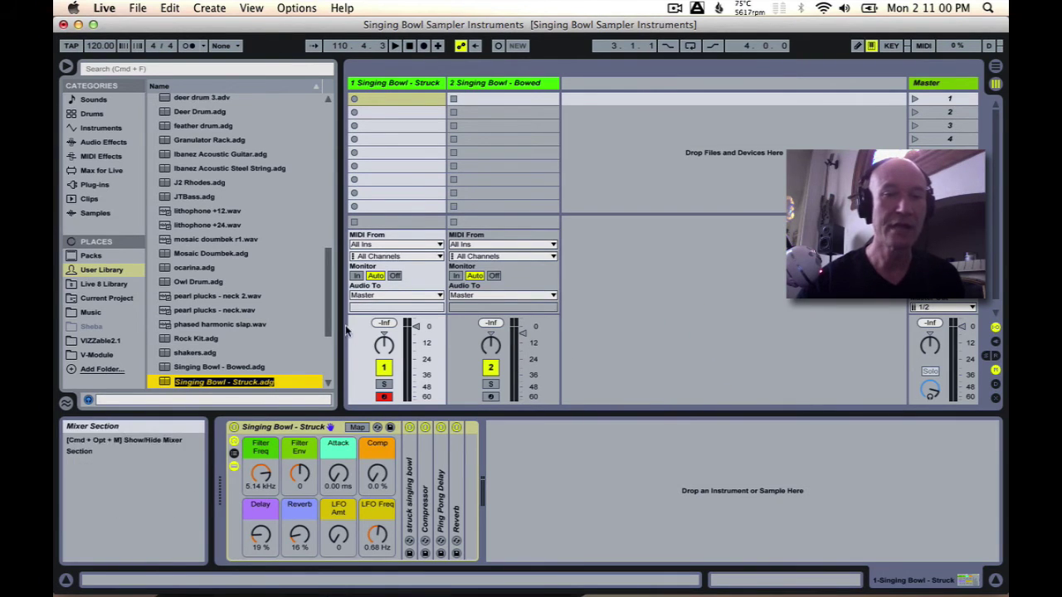
pyautogui.moveTo(332, 324); pyautogui.dragTo(334, 347)
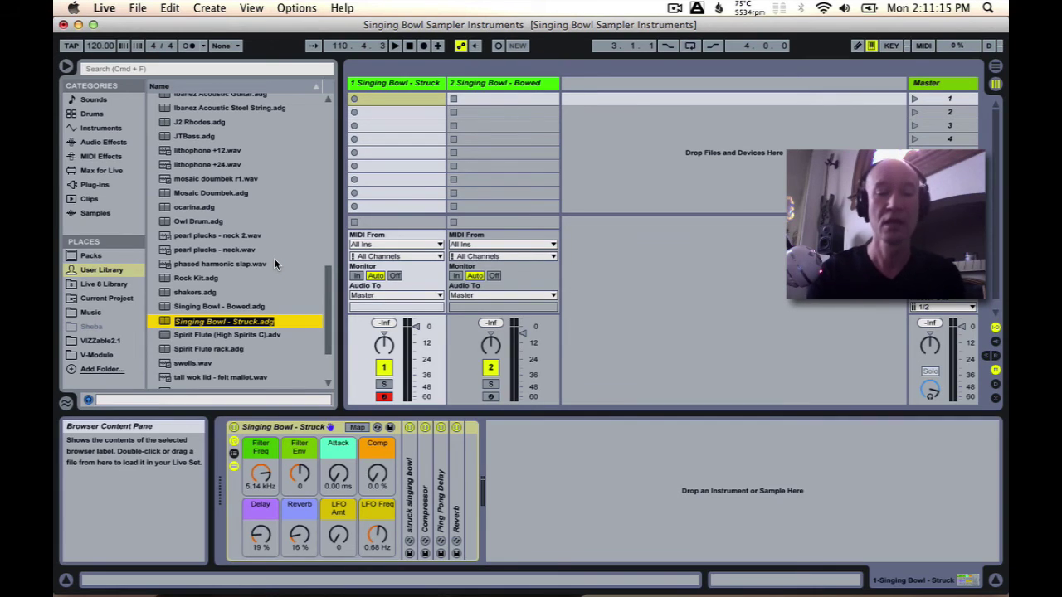
pyautogui.press('super+r')
pyautogui.write('Singi')
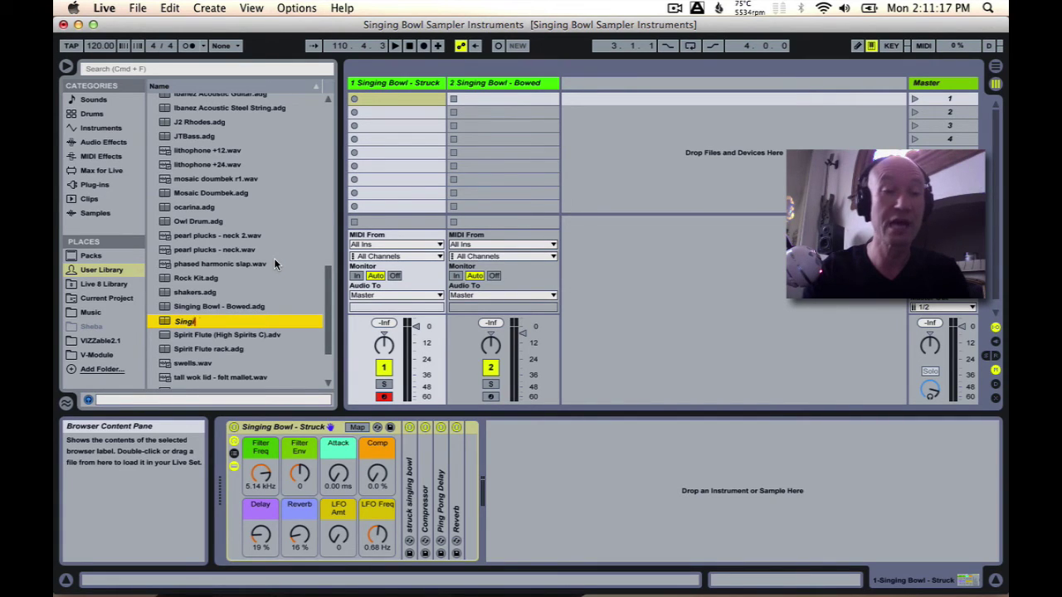
pyautogui.write('ngingBoe')
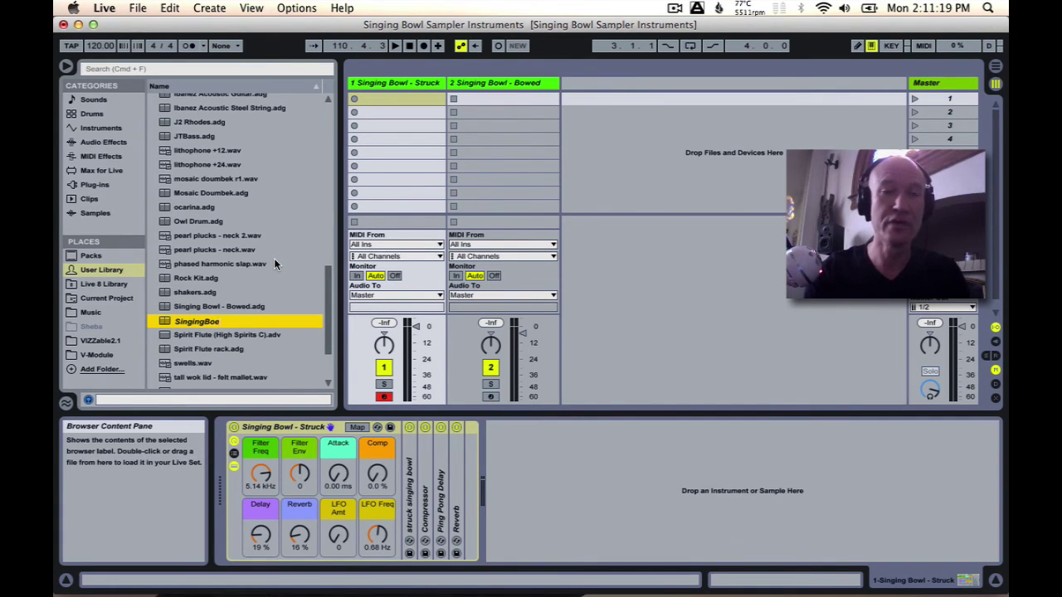
pyautogui.press('BackSpace')
pyautogui.write('wl')
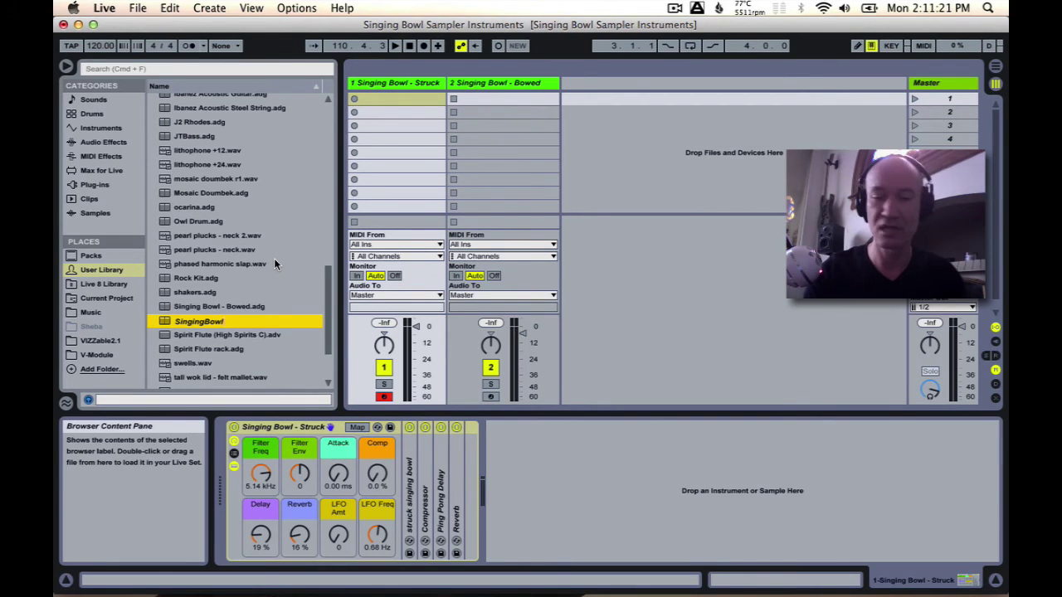
pyautogui.press('Return')
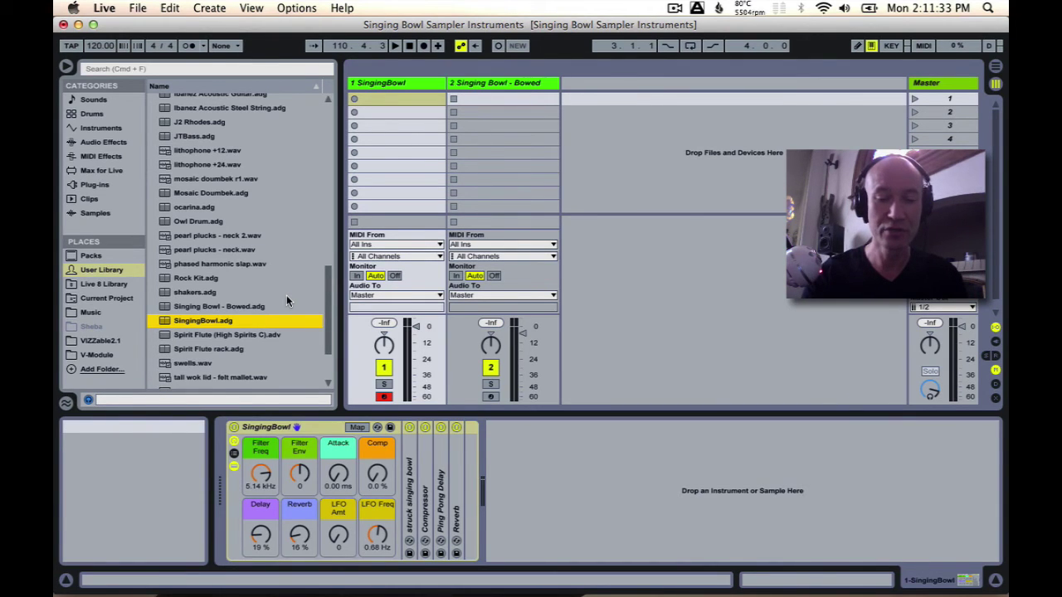
# Start an unsaved new set, load SingingBowl.adg onto the MIDI track and play a note.
pyautogui.press('super+n')
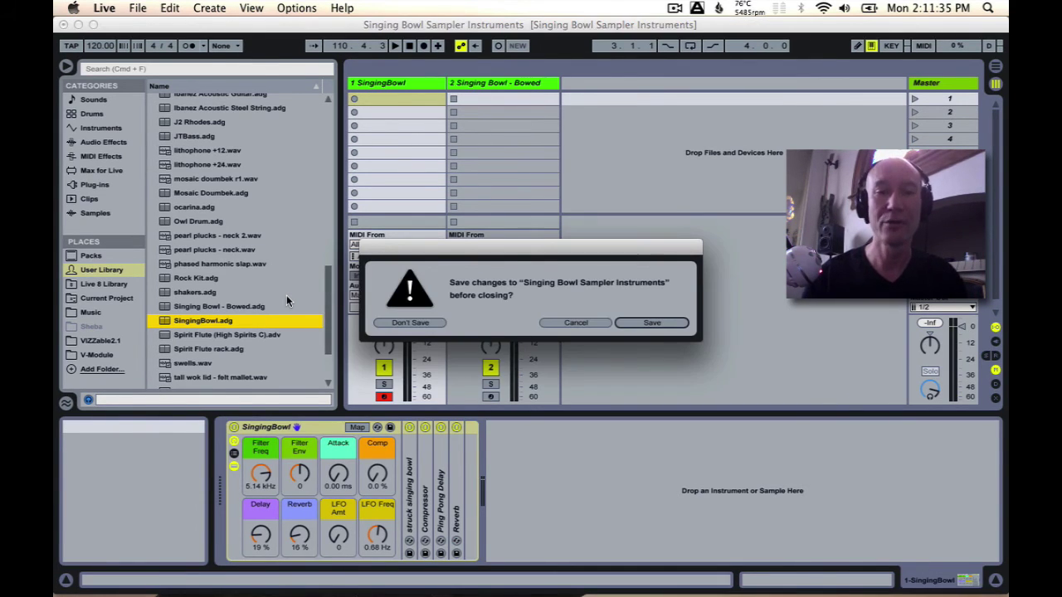
pyautogui.click(411, 323)
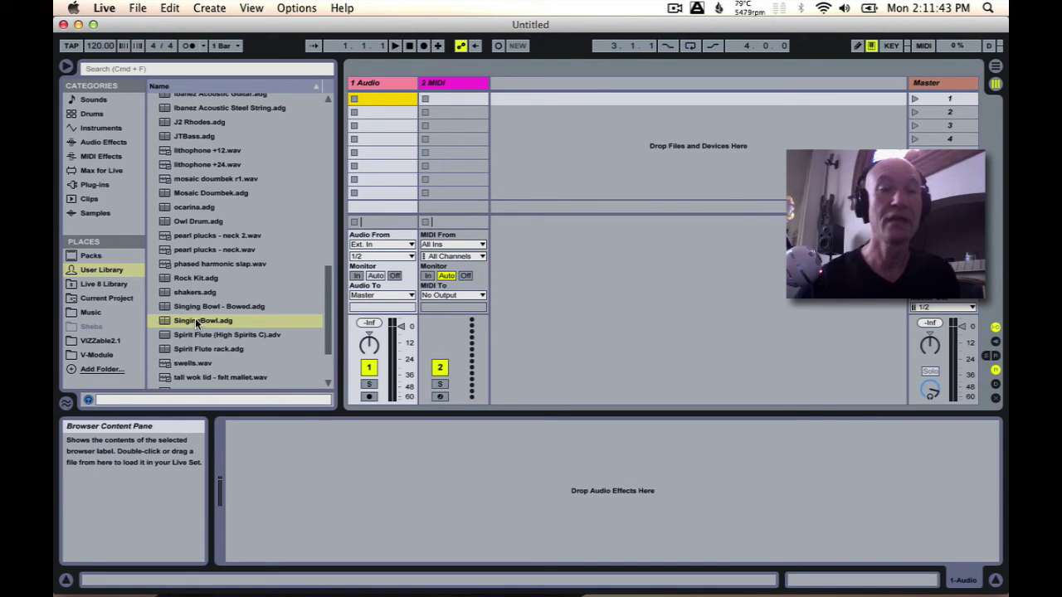
pyautogui.moveTo(197, 324); pyautogui.dragTo(442, 177)
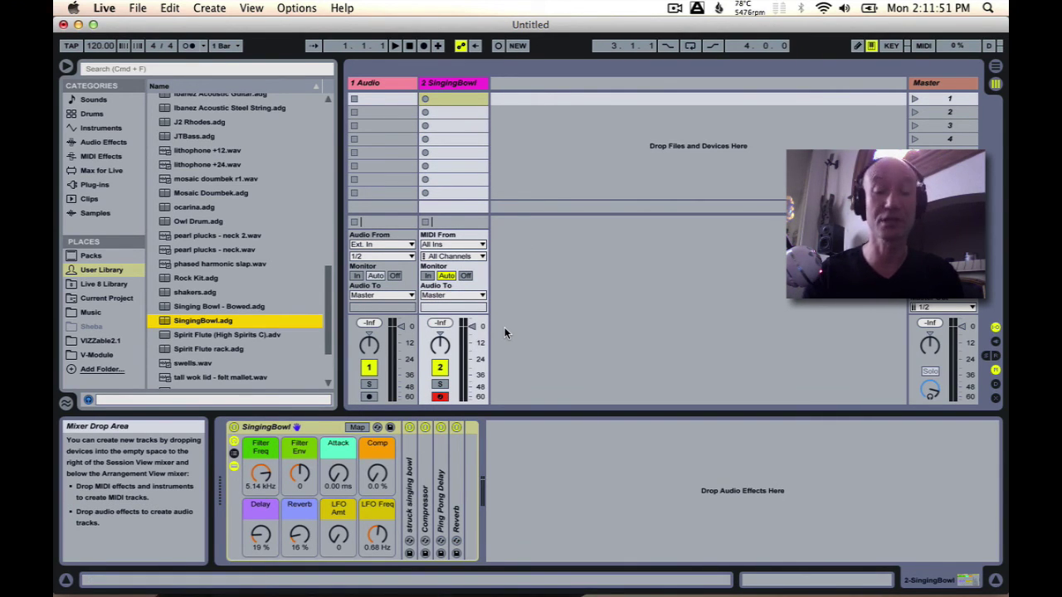
pyautogui.press('a')
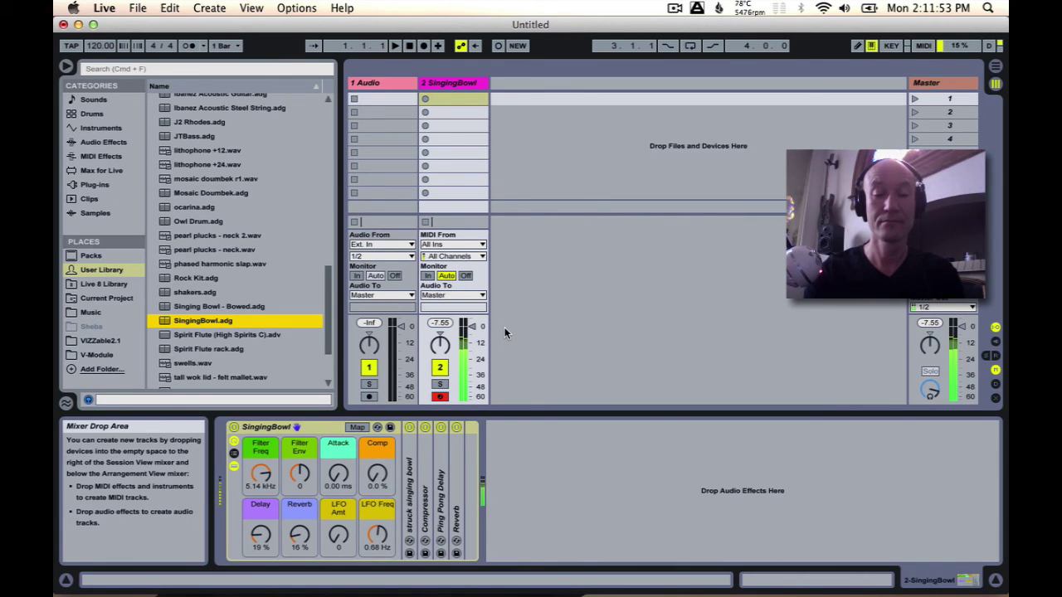